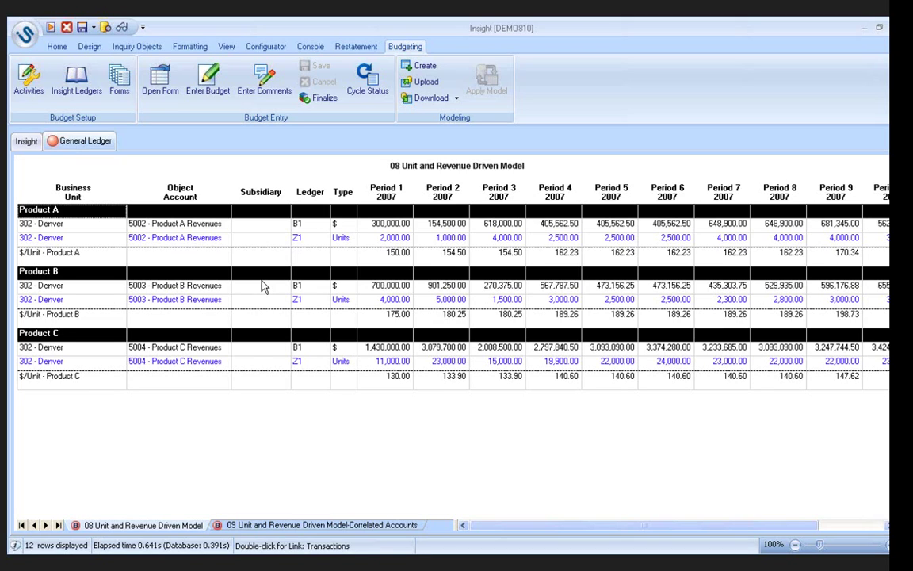
# - In budget entry mode, enter Period 1 units of 4,000, 2,000 and 50000 for Products A, B and C
pyautogui.click(210, 97)
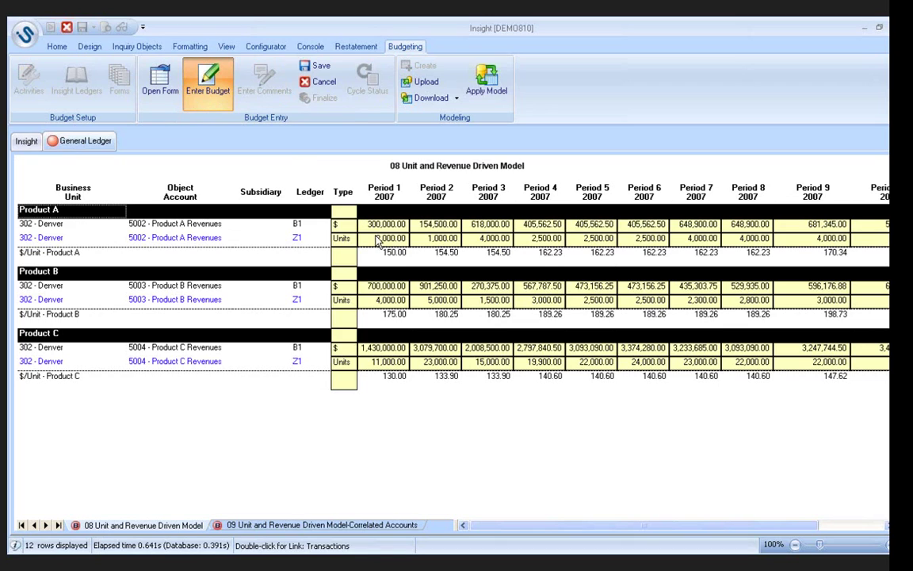
pyautogui.click(378, 243)
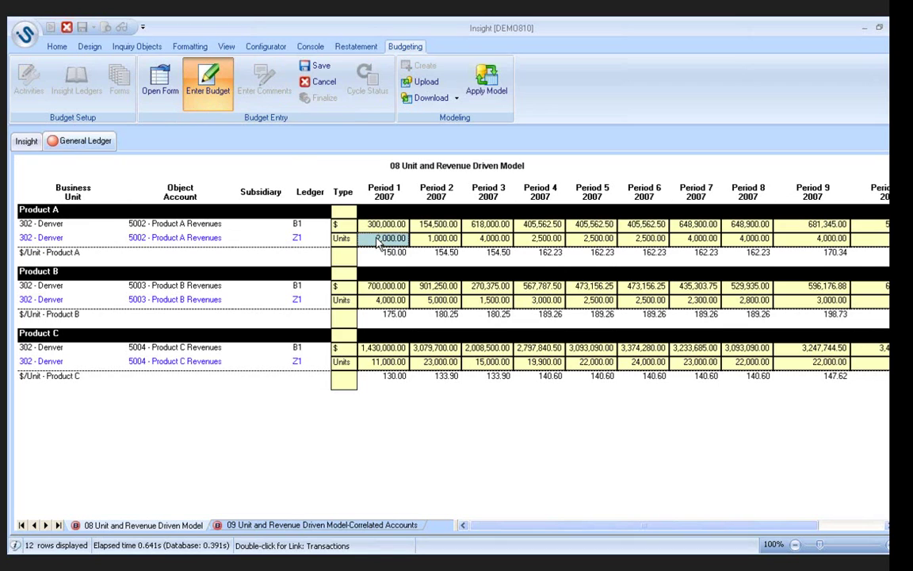
pyautogui.write('4000')
pyautogui.press('Return')
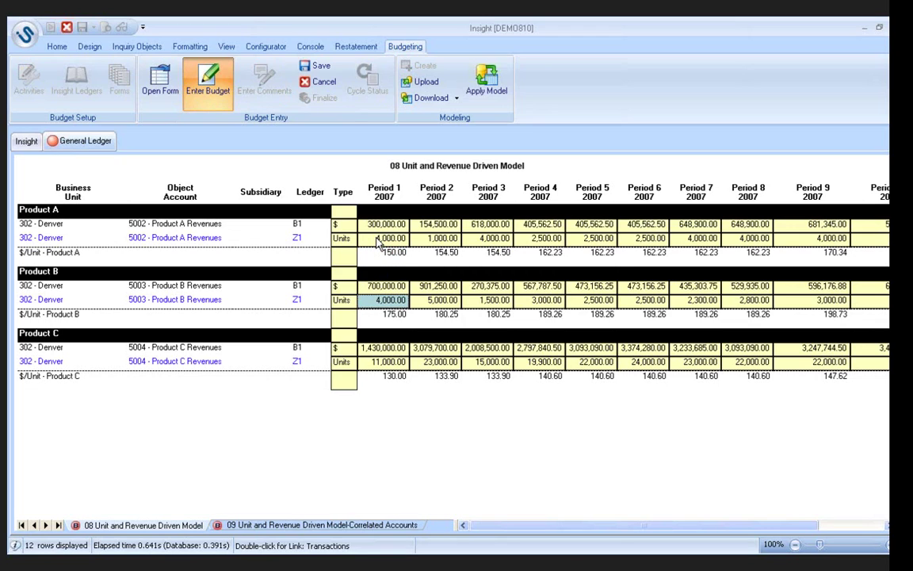
pyautogui.write('2,000')
pyautogui.press('Return')
pyautogui.press('Down')
pyautogui.press('Down')
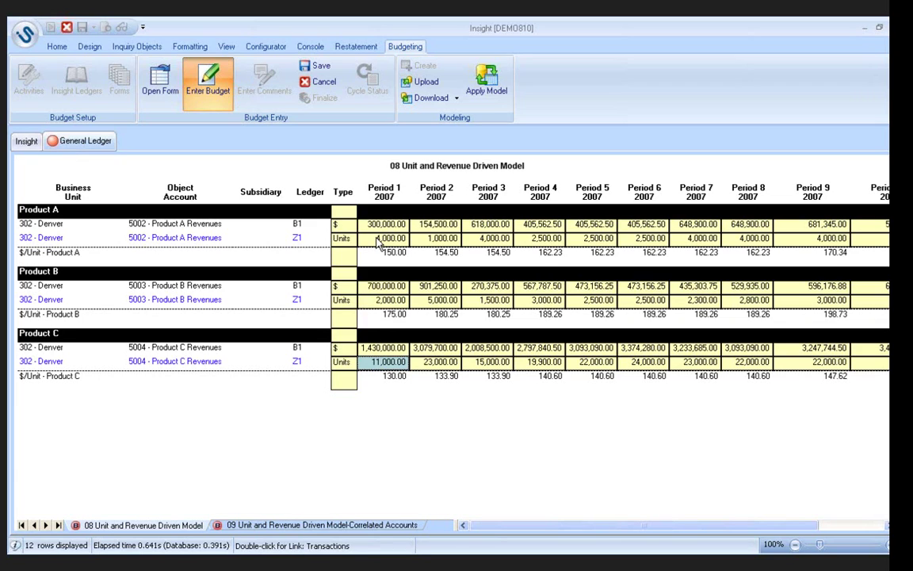
pyautogui.write('50000')
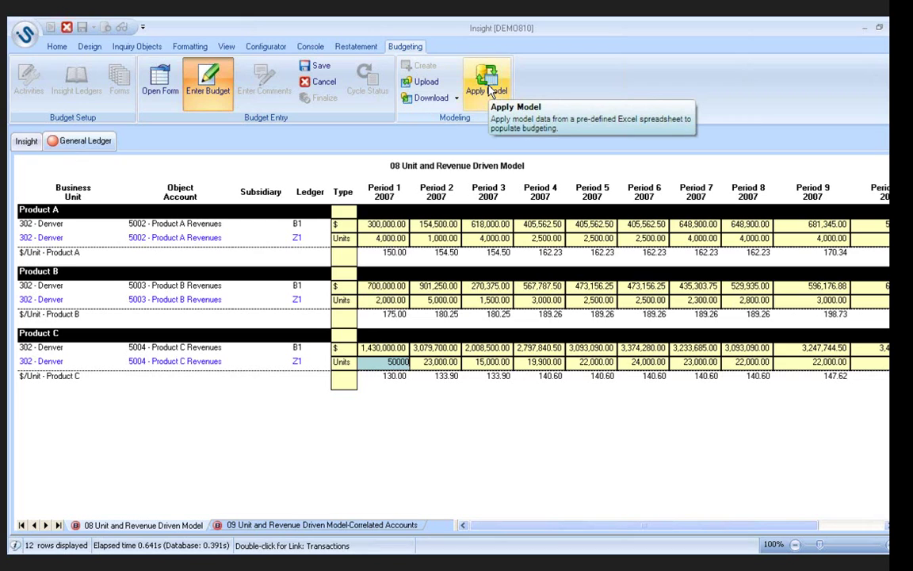
# - Commit Product C's 50,000 units so Period 1 $/Unit values recalculate to 75.00, 350.00 and 28.60
pyautogui.click(490, 91)
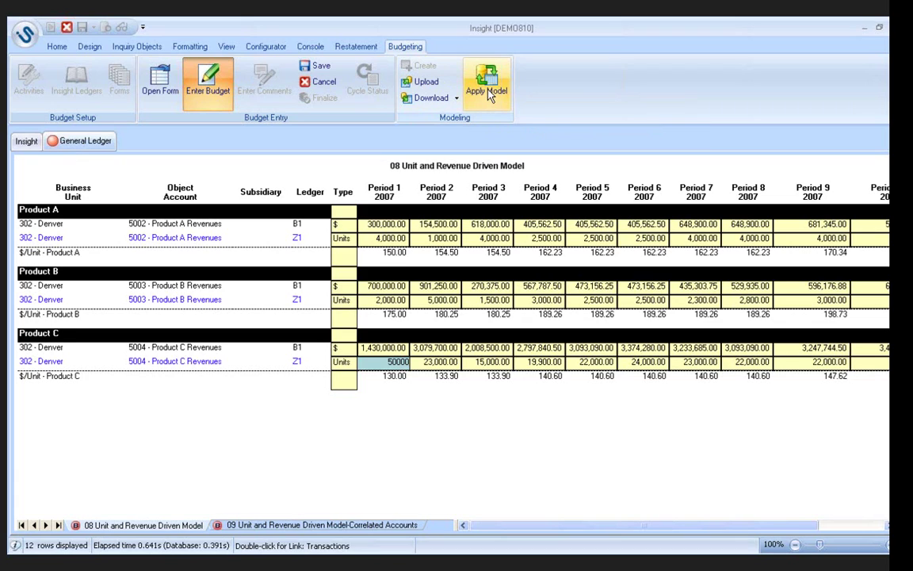
pyautogui.click(489, 95)
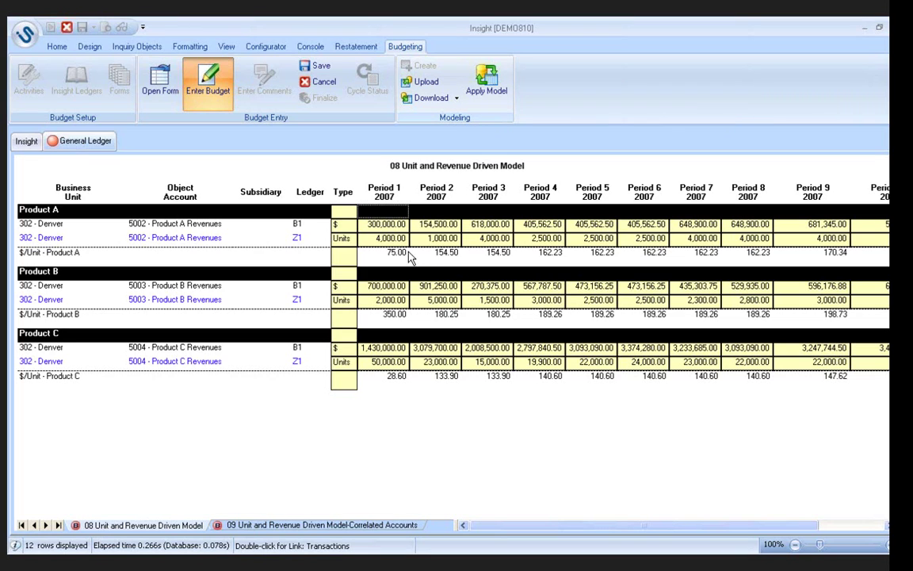
# - Apply '08 Unit and Revenue Driven Model.xls' from Budget Summer 2011 Demo, matching all 72 cells
pyautogui.click(487, 81)
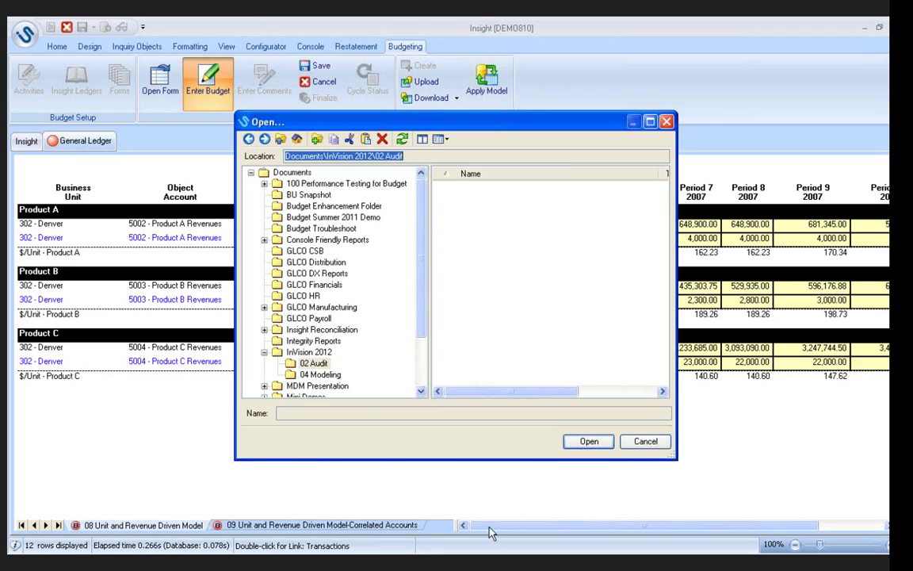
pyautogui.click(328, 216)
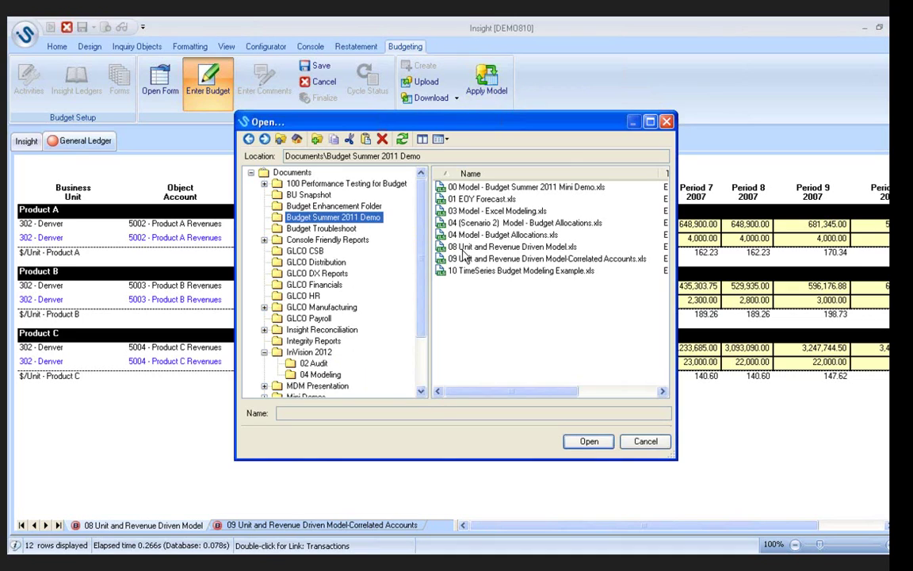
pyautogui.click(463, 248)
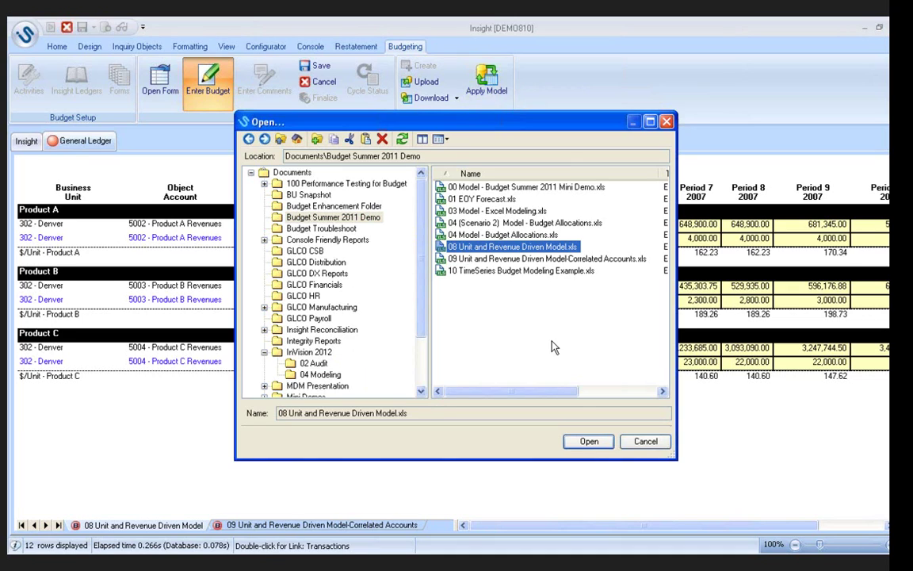
pyautogui.click(587, 442)
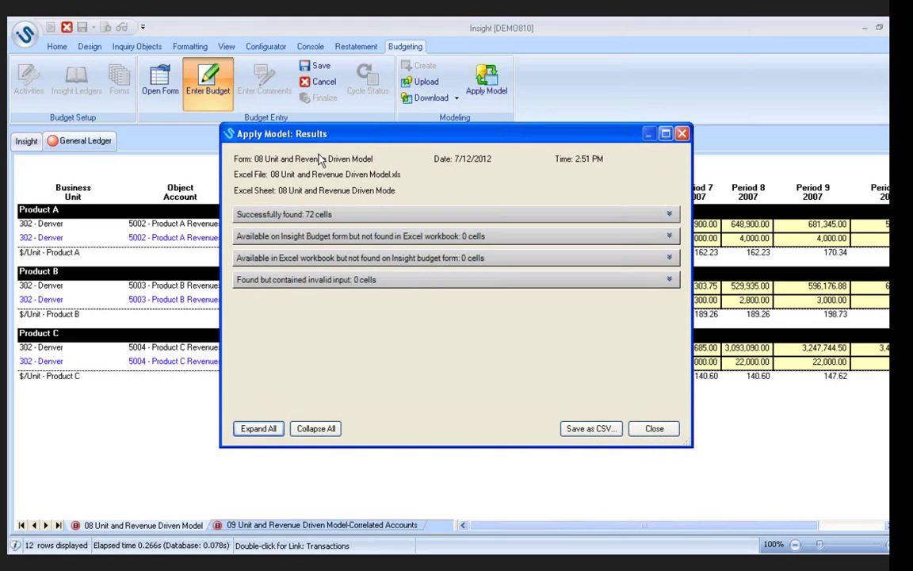
pyautogui.click(455, 238)
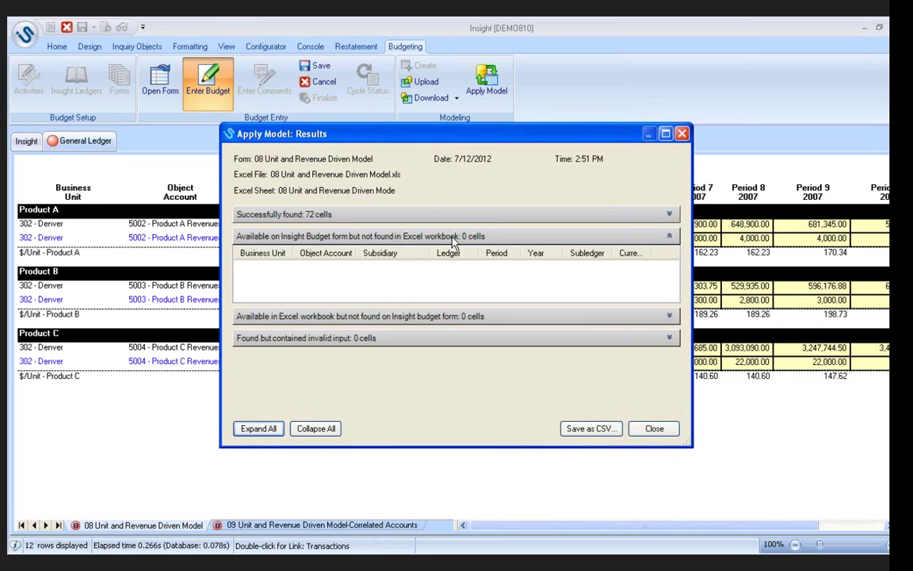
pyautogui.click(650, 430)
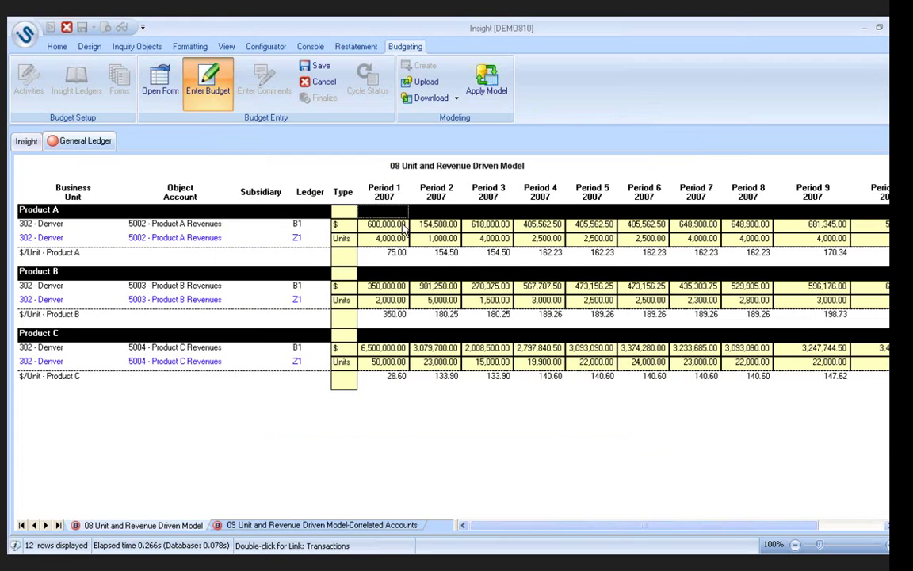
# - Leave budget entry and confirm saving the revised budget data
pyautogui.click(206, 95)
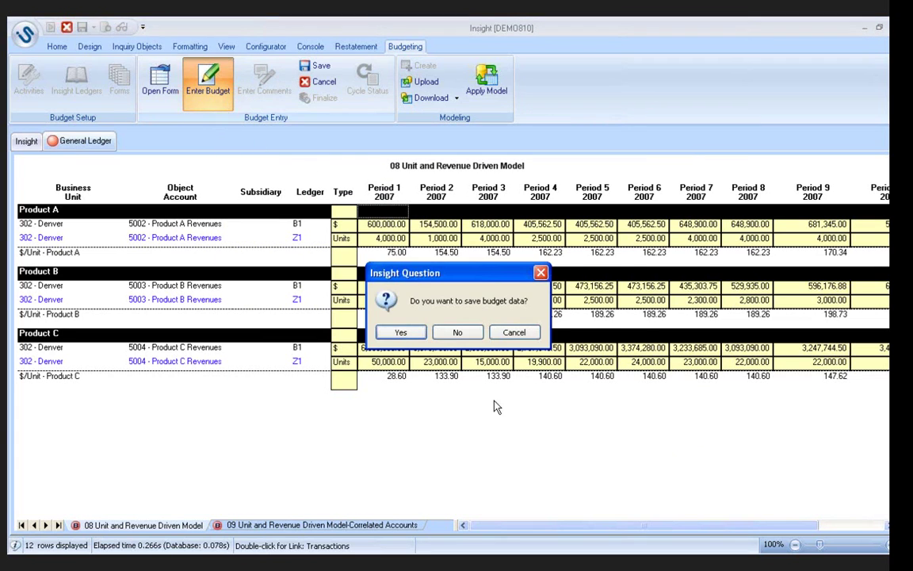
pyautogui.click(402, 333)
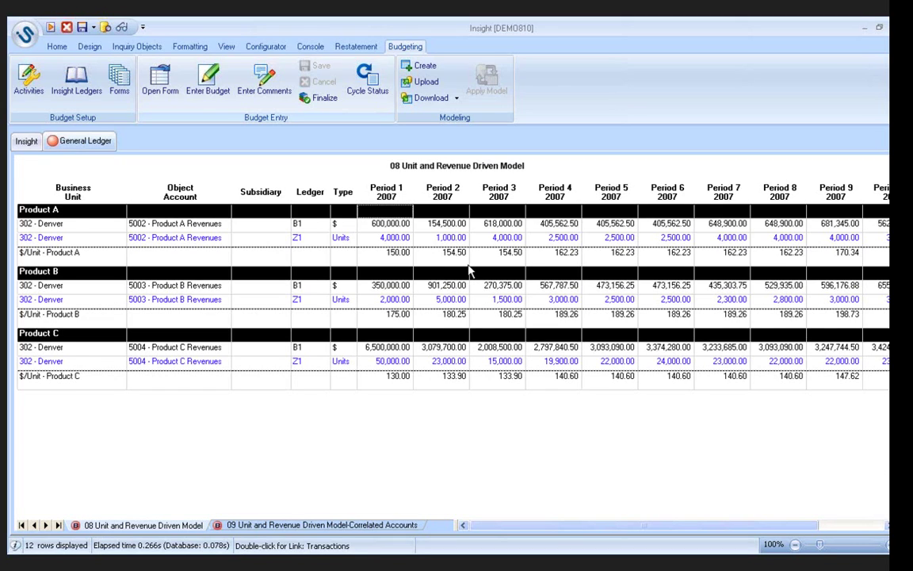
pyautogui.click(292, 527)
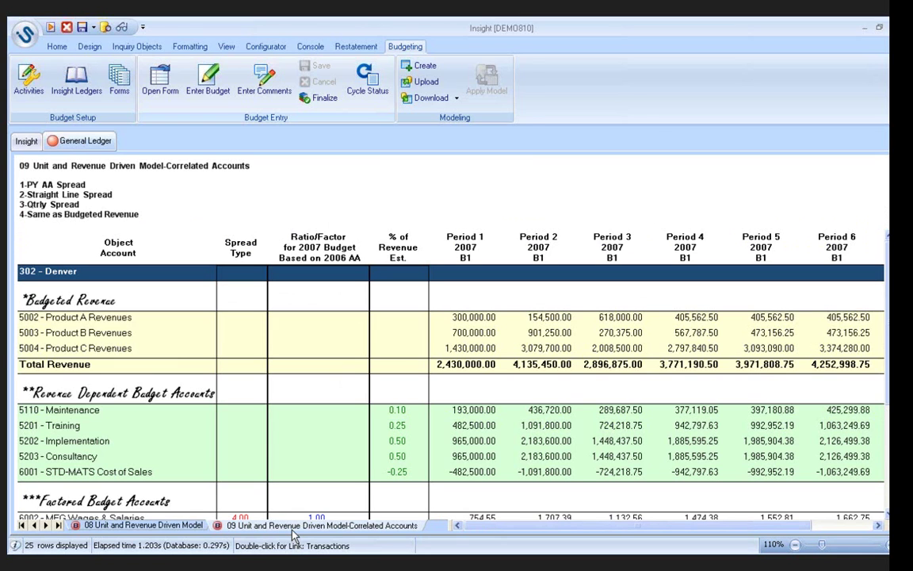
pyautogui.doubleClick(537, 333)
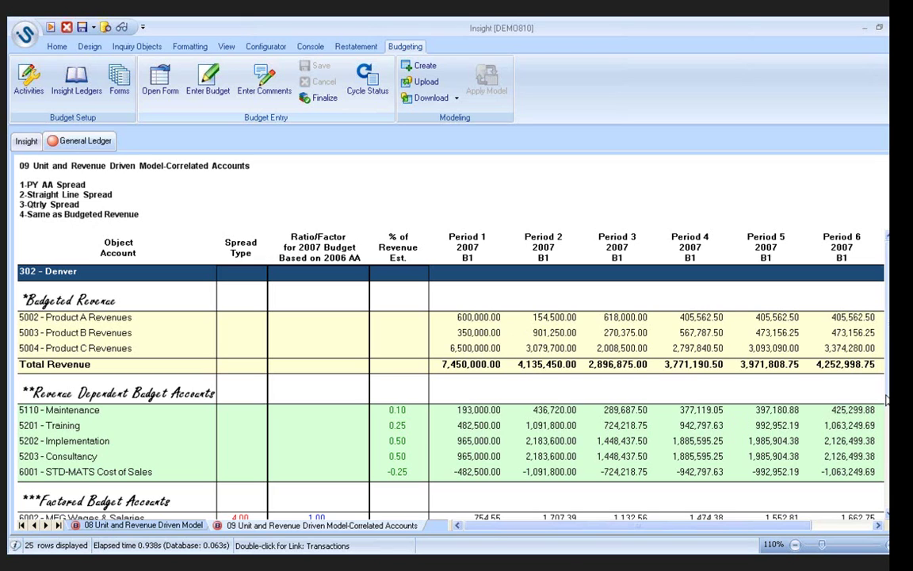
pyautogui.moveTo(886, 401); pyautogui.dragTo(888, 426)
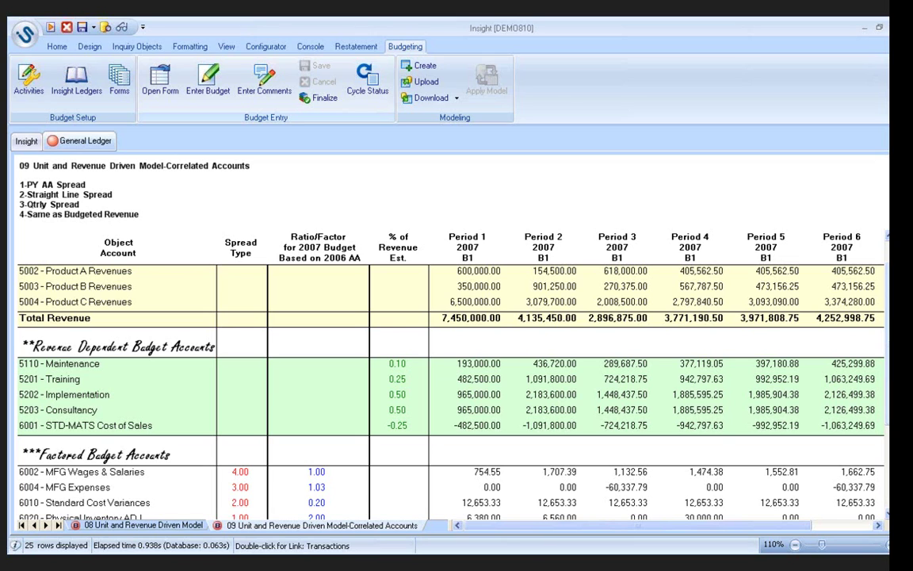
pyautogui.scroll(-2, 568, 473)
pyautogui.scroll(-1, 568, 473)
pyautogui.scroll(-1, 567, 473)
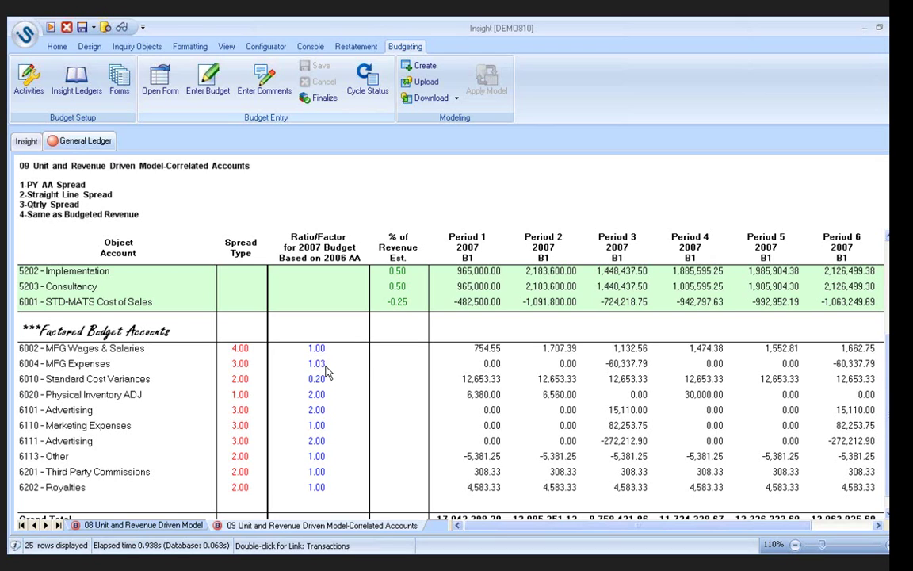
pyautogui.click(325, 369)
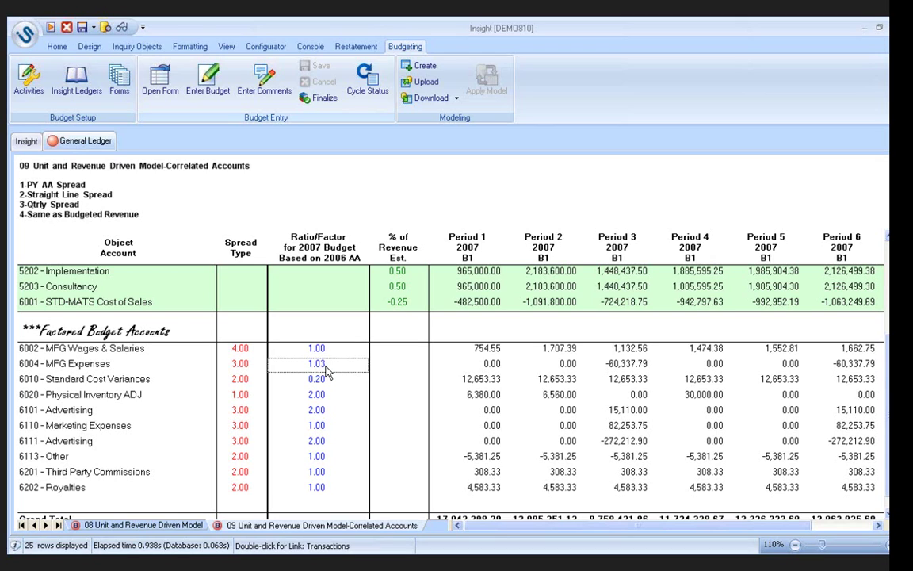
pyautogui.click(325, 382)
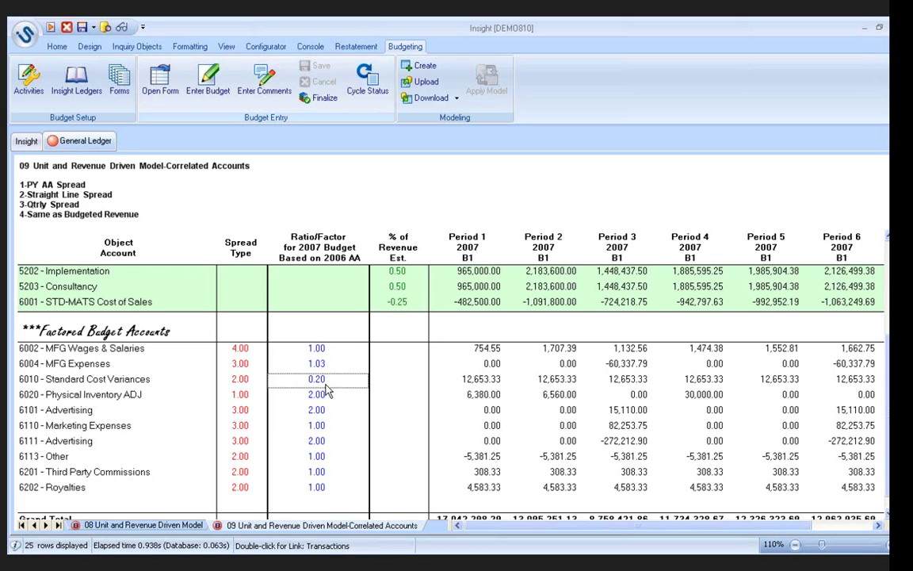
pyautogui.click(318, 394)
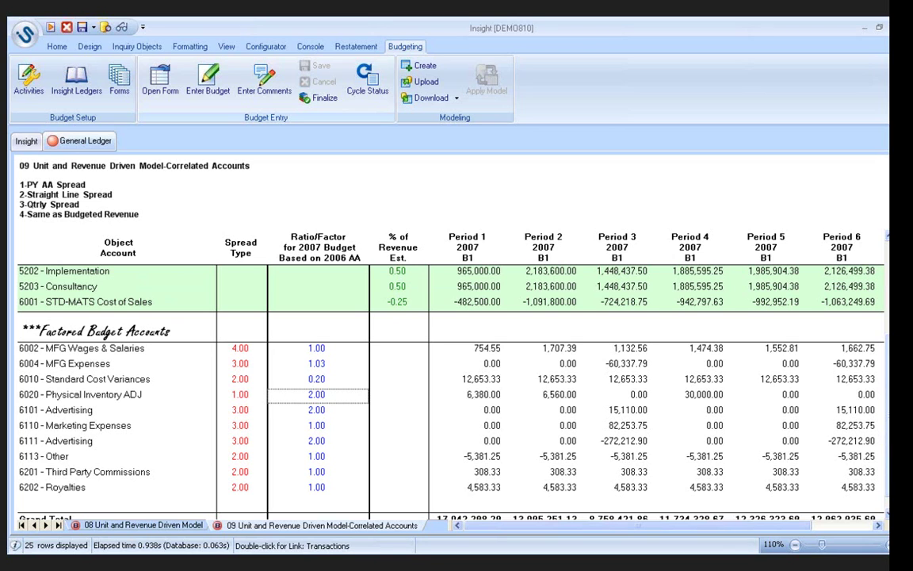
pyautogui.scroll(2, 511, 301)
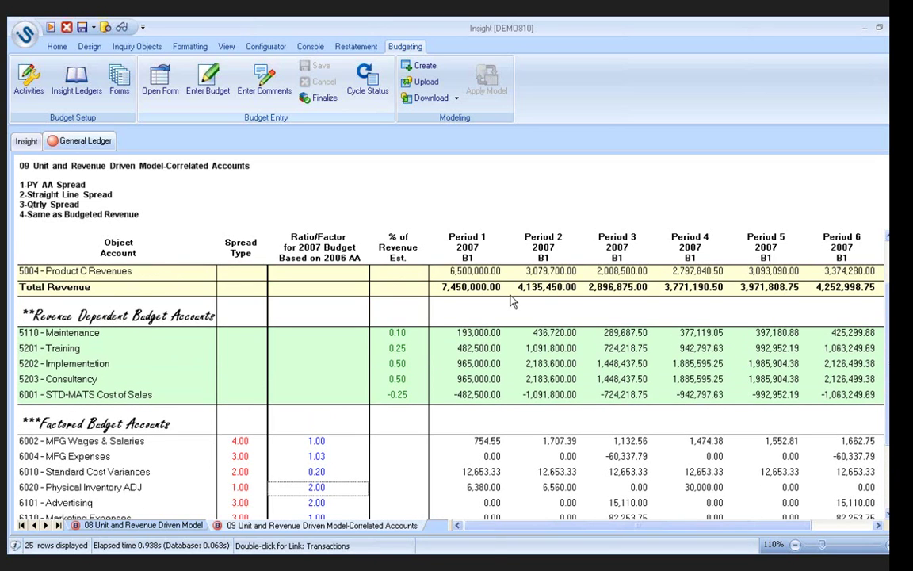
# - Set Maintenance, Training, Implementation and Consultancy % of Revenue to 0.50, 0.50, 0.75 and 0.25
pyautogui.click(210, 79)
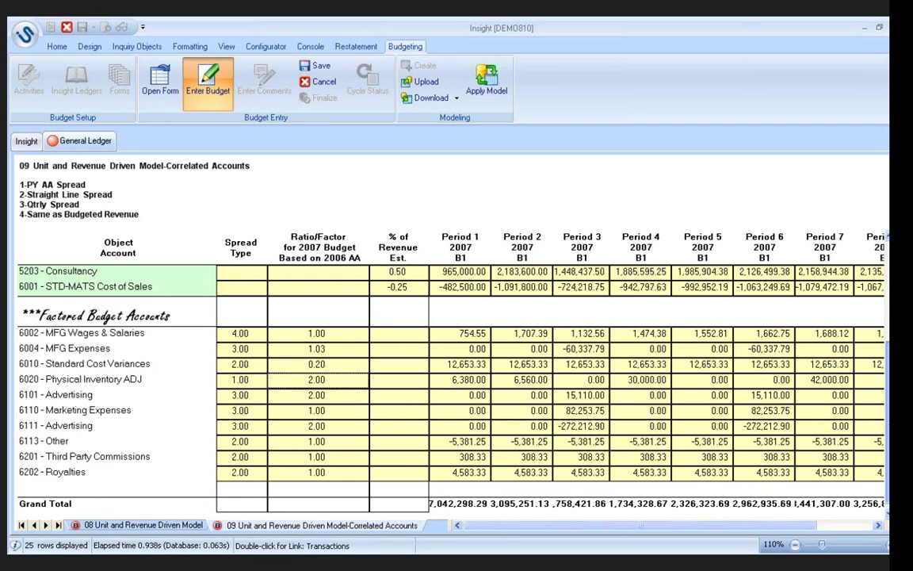
pyautogui.scroll(2, 409, 332)
pyautogui.scroll(1, 409, 333)
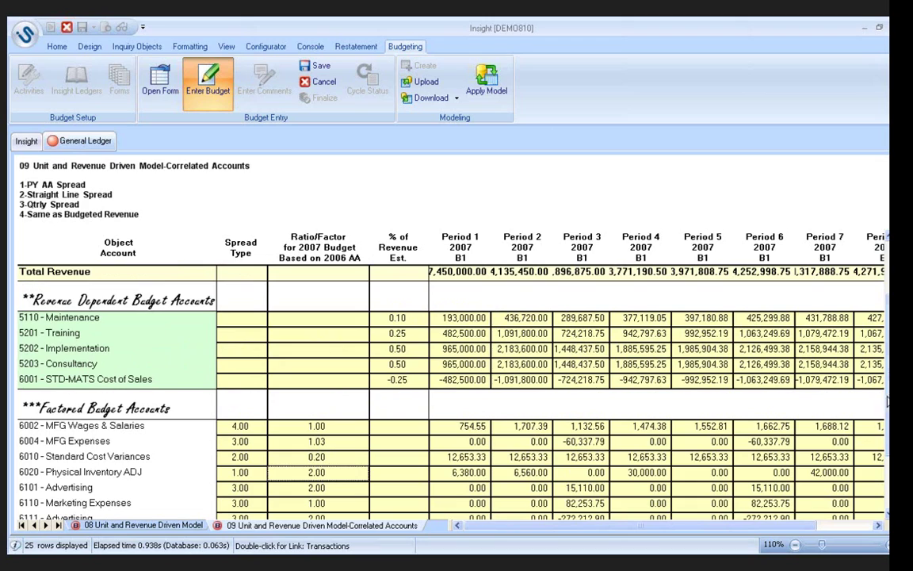
pyautogui.click(402, 322)
pyautogui.write('.5')
pyautogui.press('Return')
pyautogui.write('.5')
pyautogui.press('Return')
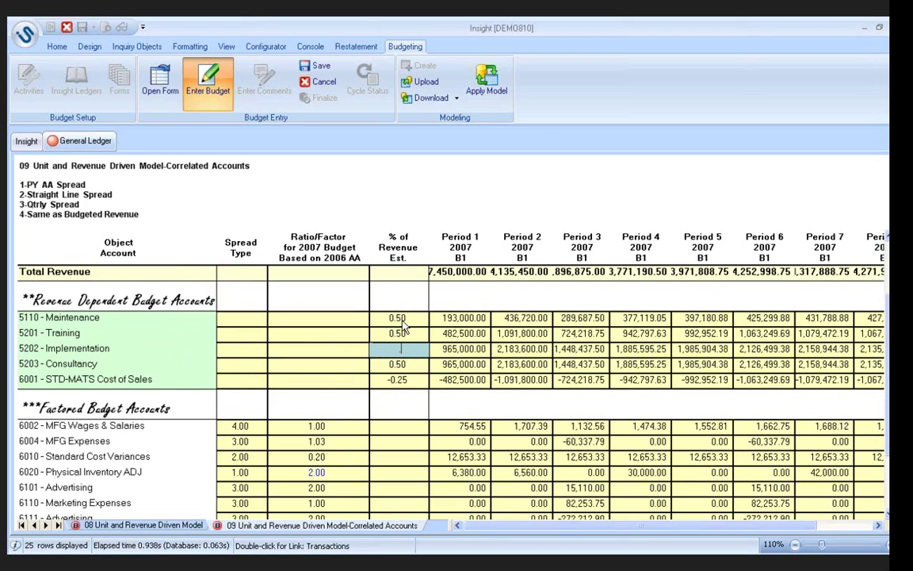
pyautogui.write('.75')
pyautogui.press('Return')
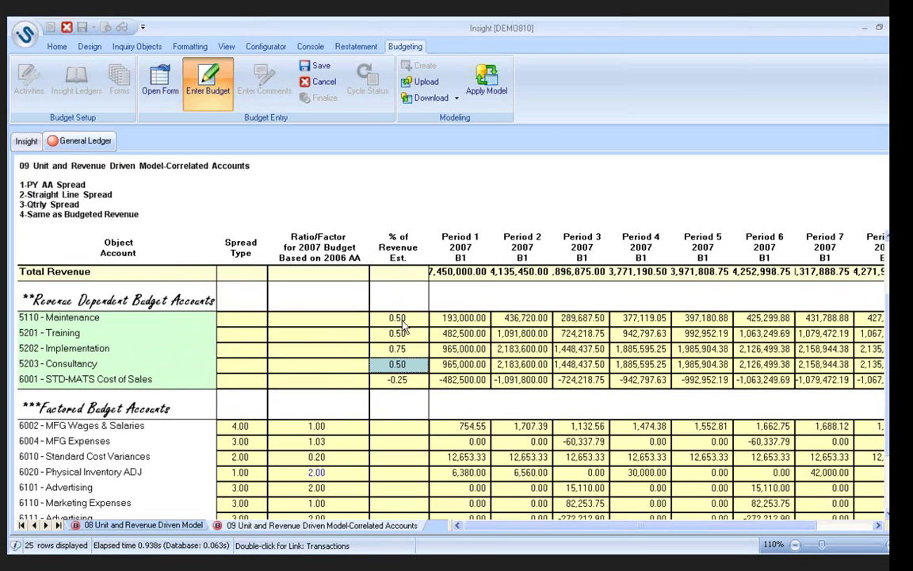
pyautogui.write('.25')
pyautogui.press('Return')
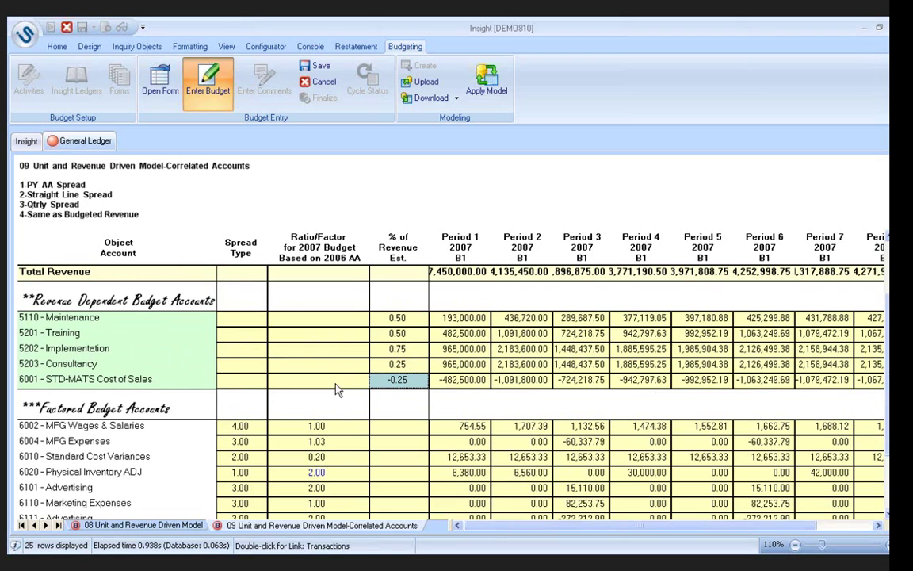
# - Set Ratio/Factor values 1.50, 1.25, 0.50 and 1.50 for accounts 6002, 6004, 6010 and 6020
pyautogui.click(315, 427)
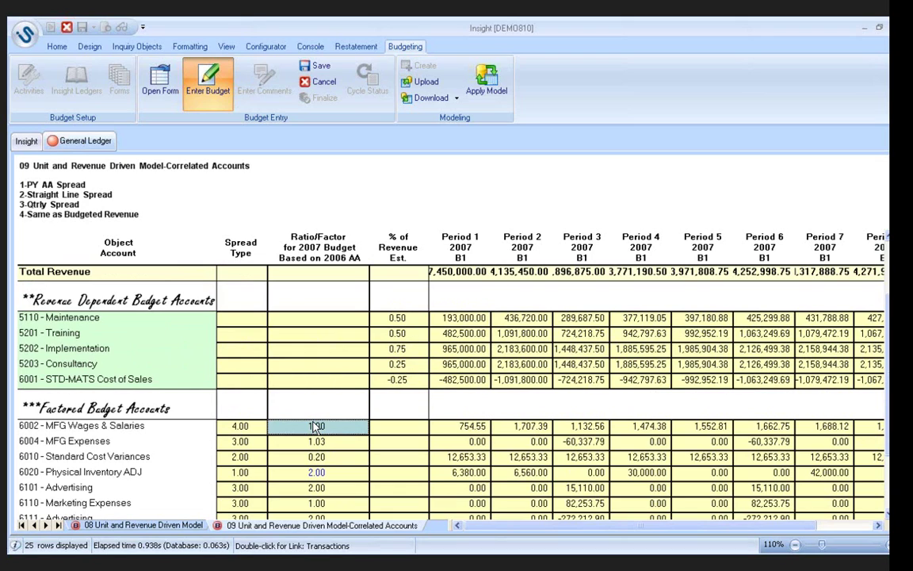
pyautogui.write('1.5')
pyautogui.press('Return')
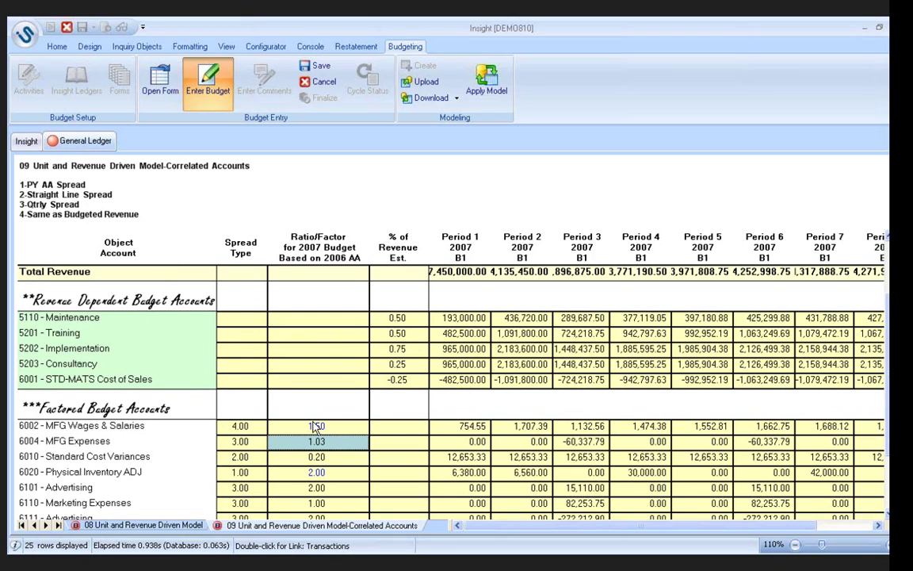
pyautogui.write('1.25')
pyautogui.press('Return')
pyautogui.write('.5')
pyautogui.press('Return')
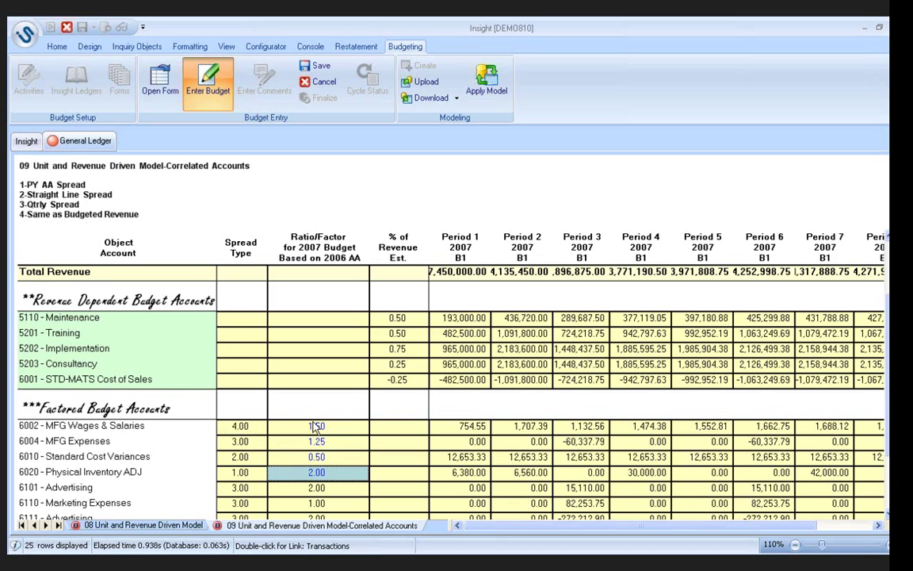
pyautogui.write('1.5')
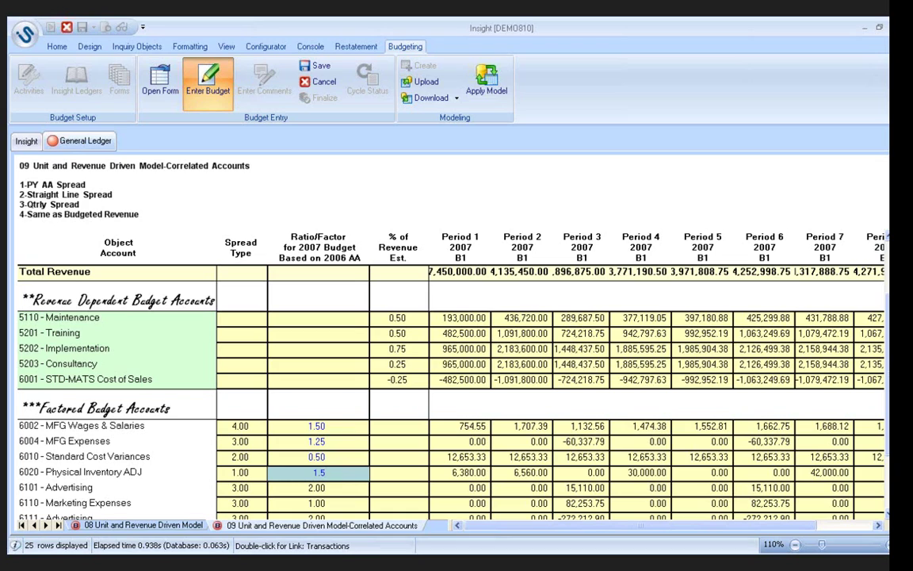
# - Give accounts 6002, 6004, 6010 and 6020 spread types 1, 2, 3 and 4
pyautogui.click(316, 428)
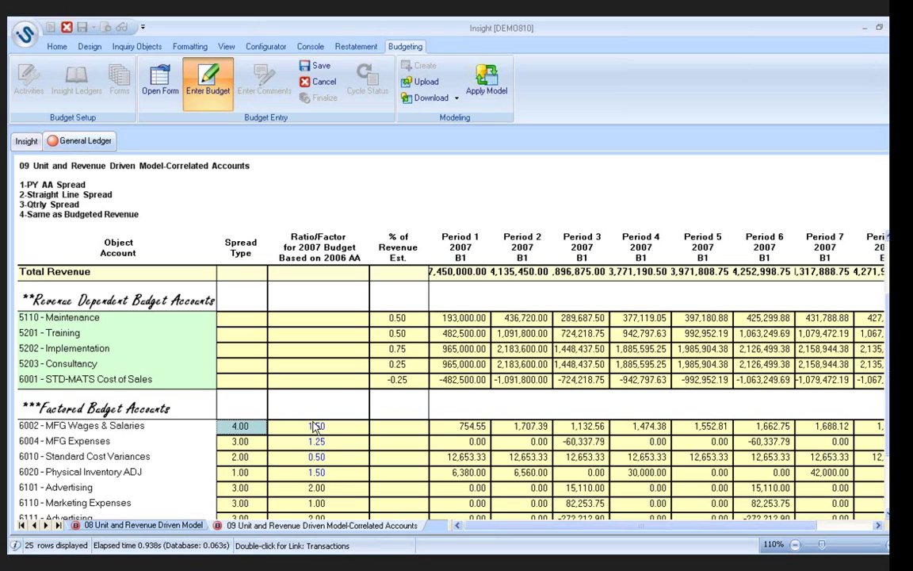
pyautogui.write('1')
pyautogui.press('Return')
pyautogui.write('2')
pyautogui.press('Return')
pyautogui.write('3')
pyautogui.press('Return')
pyautogui.write('4')
pyautogui.press('Return')
pyautogui.press('Tab')
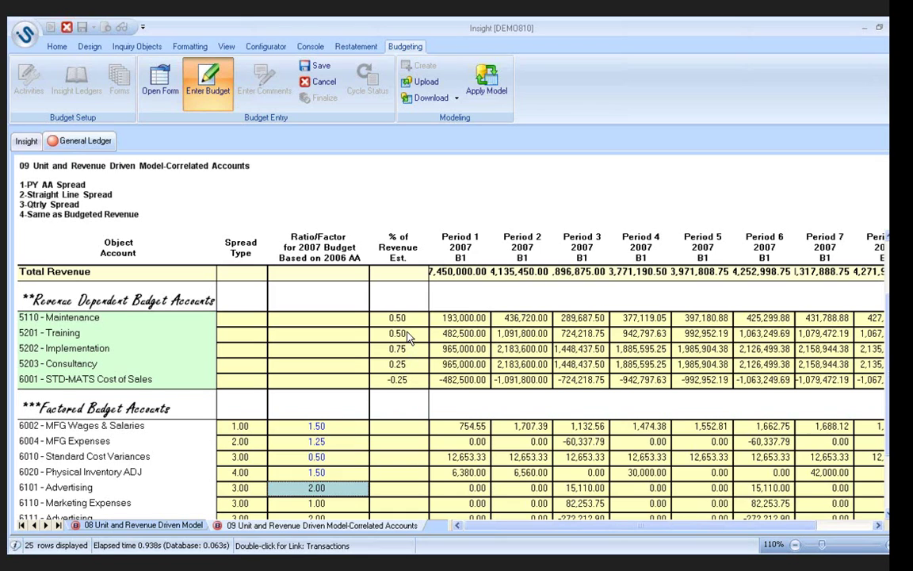
# - Save, then apply '09 Unit and Revenue Driven Model-Correlated Accounts.xls', matching 288 cells
pyautogui.click(492, 89)
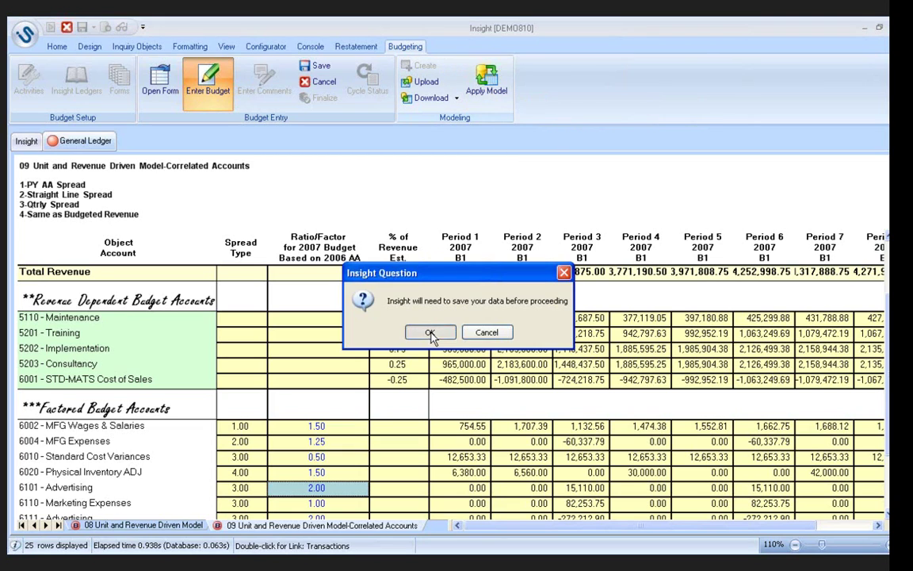
pyautogui.click(431, 333)
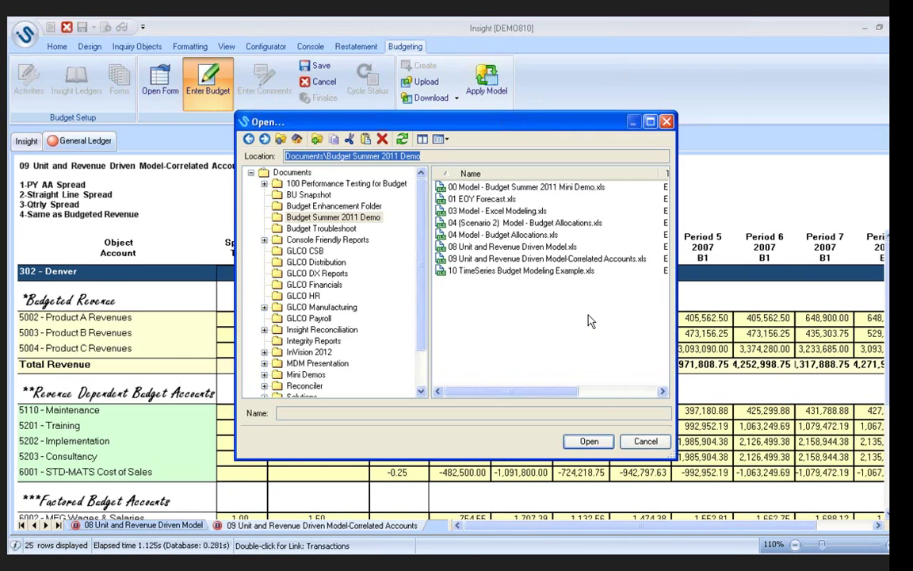
pyautogui.click(531, 258)
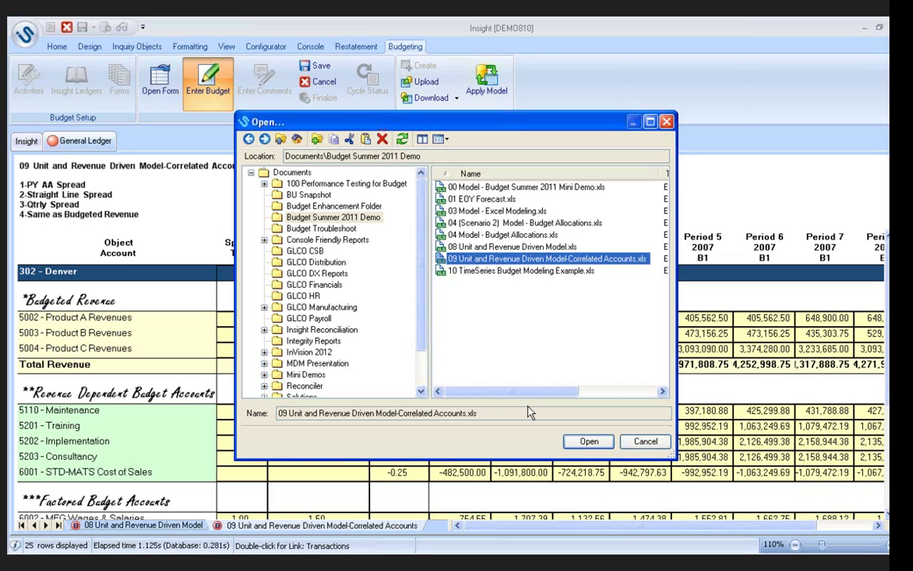
pyautogui.click(589, 442)
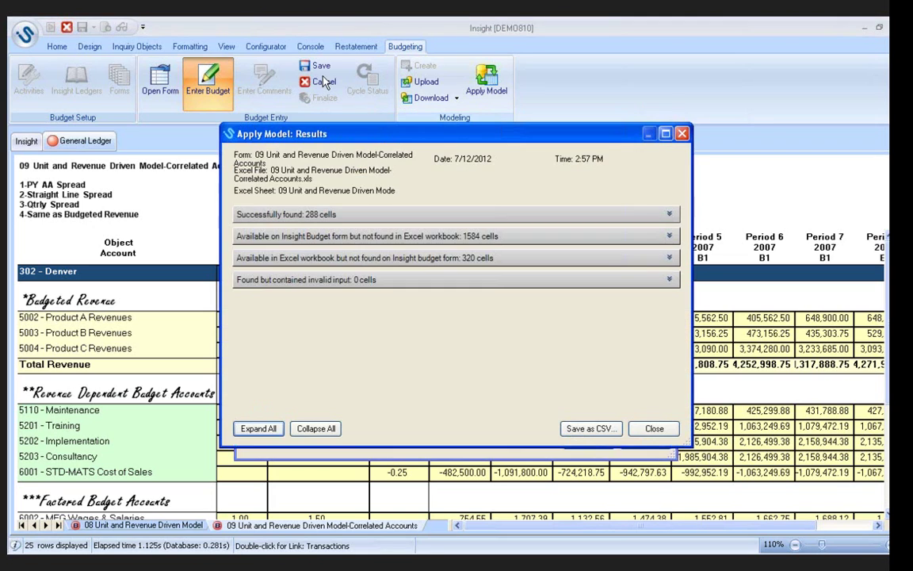
pyautogui.click(650, 430)
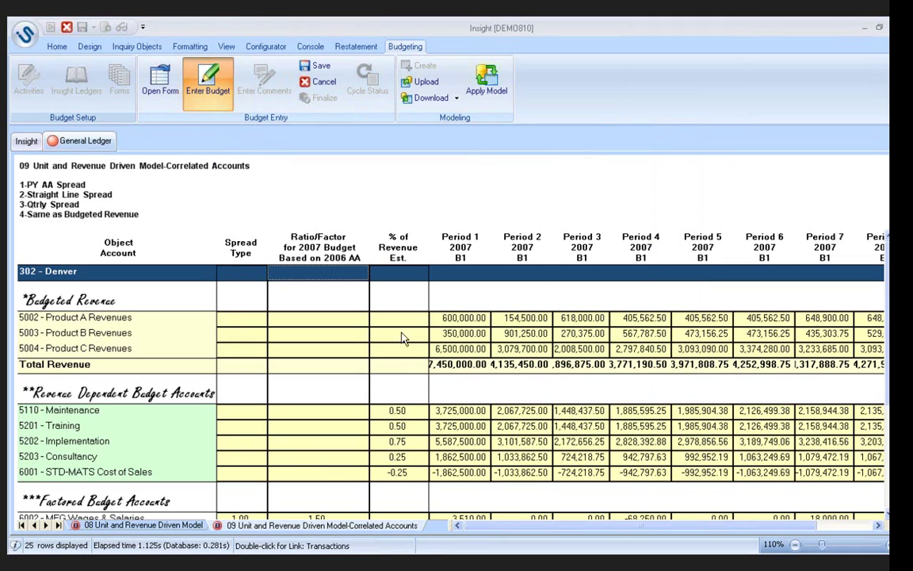
# - Save the revised budget data and let the 09 Correlated Accounts inquiry reload
pyautogui.click(204, 83)
pyautogui.click(416, 337)
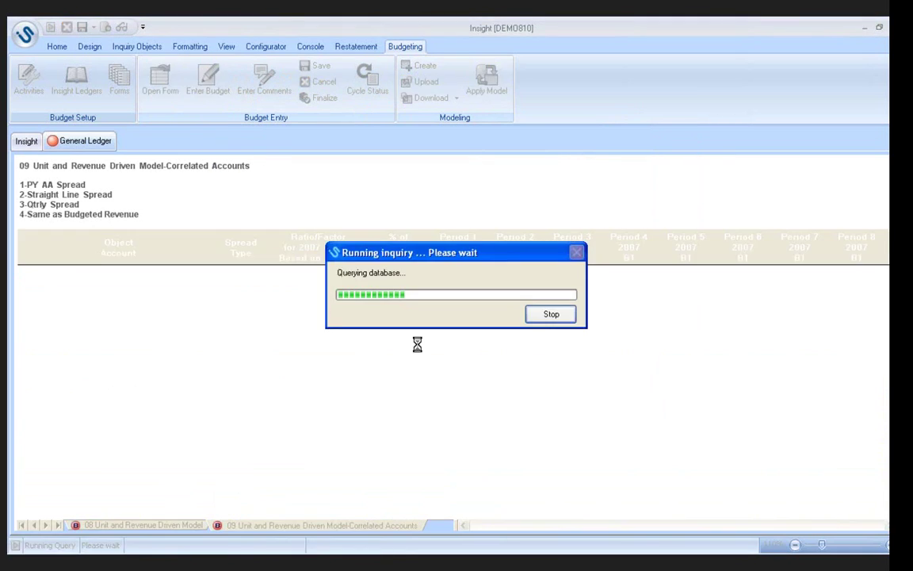